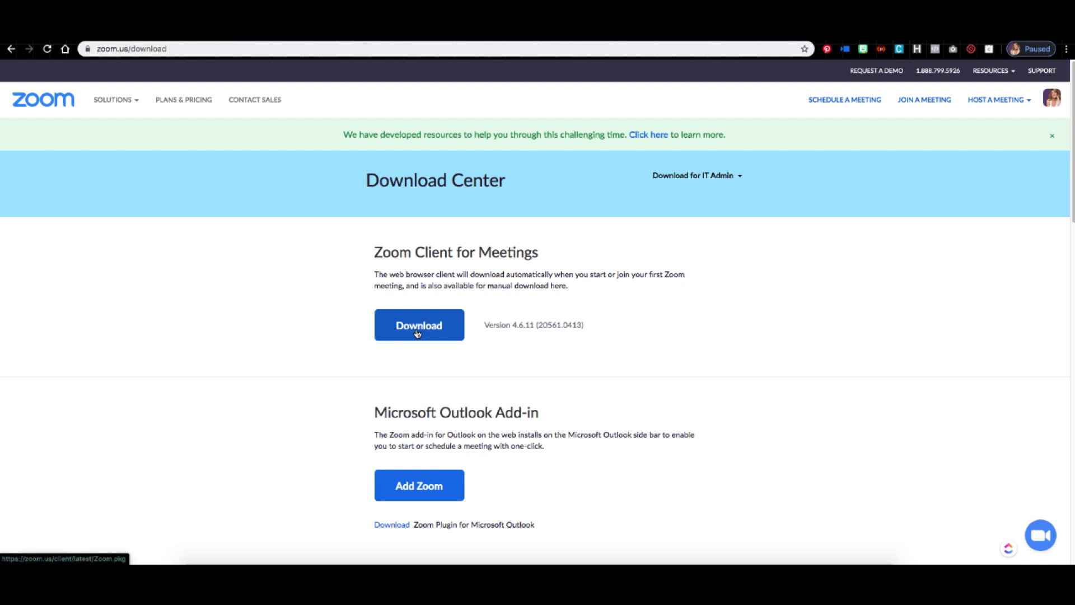
Bring the running Zoom meeting window to the front
click(740, 560)
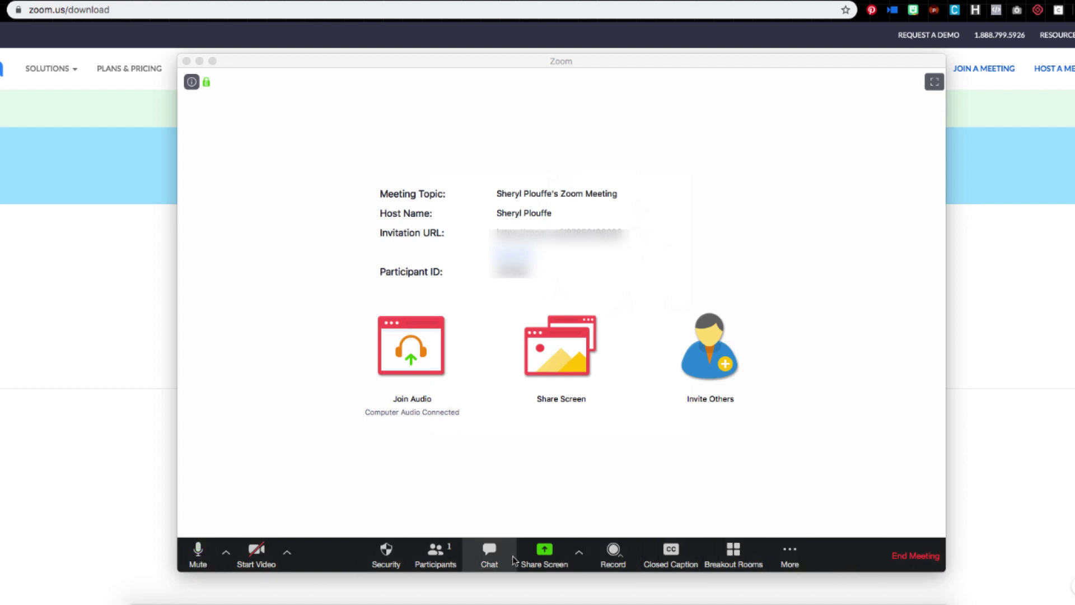
Show the Share Screen options list for the running meeting
click(579, 554)
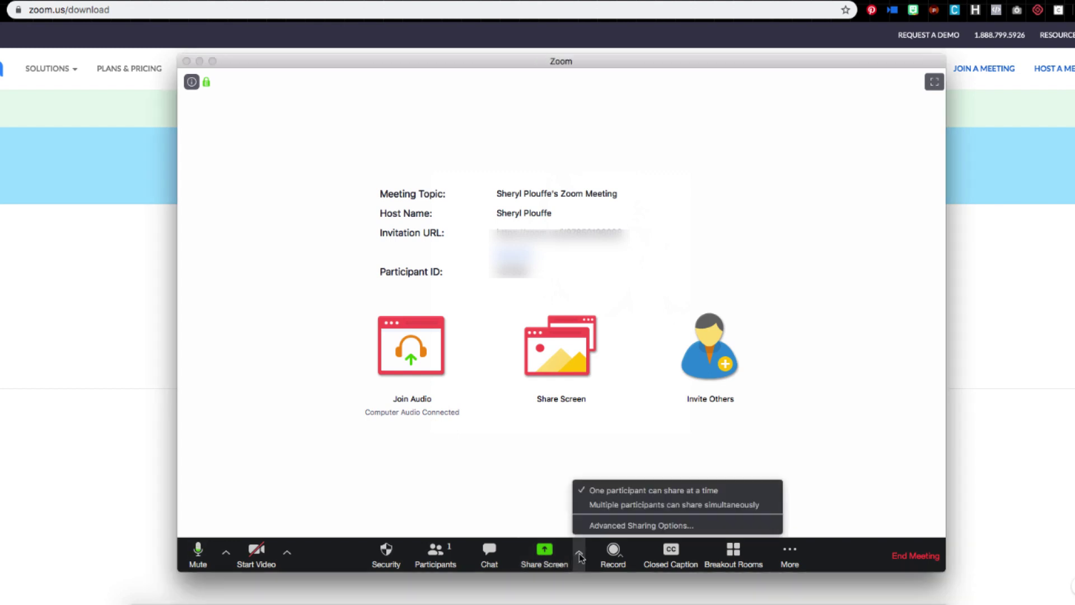
Set Who can share? to Only Host in Advanced Sharing Options and close the dialog
click(592, 526)
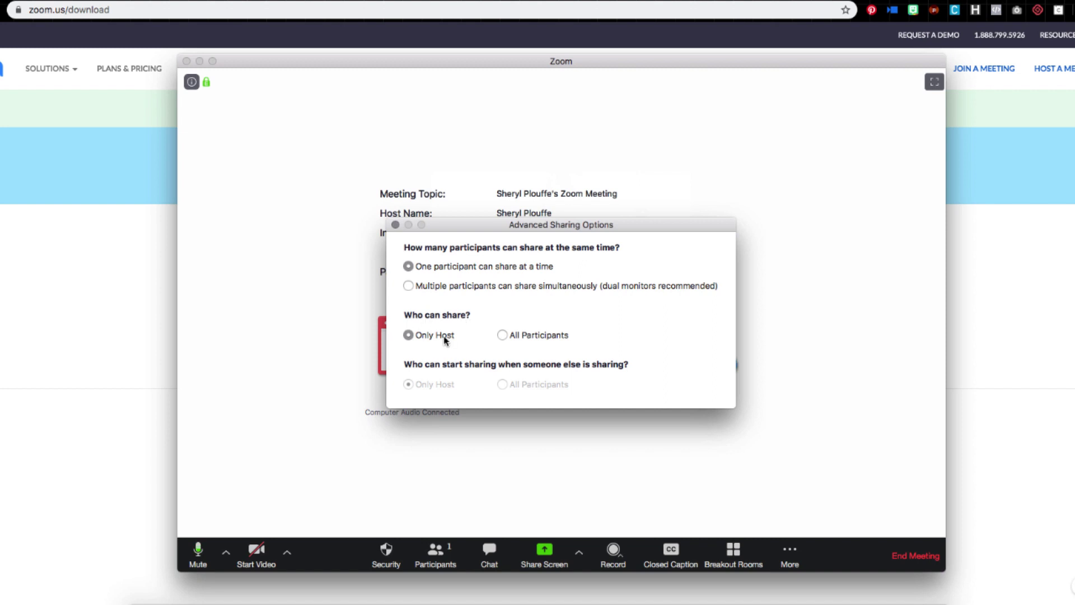
click(502, 336)
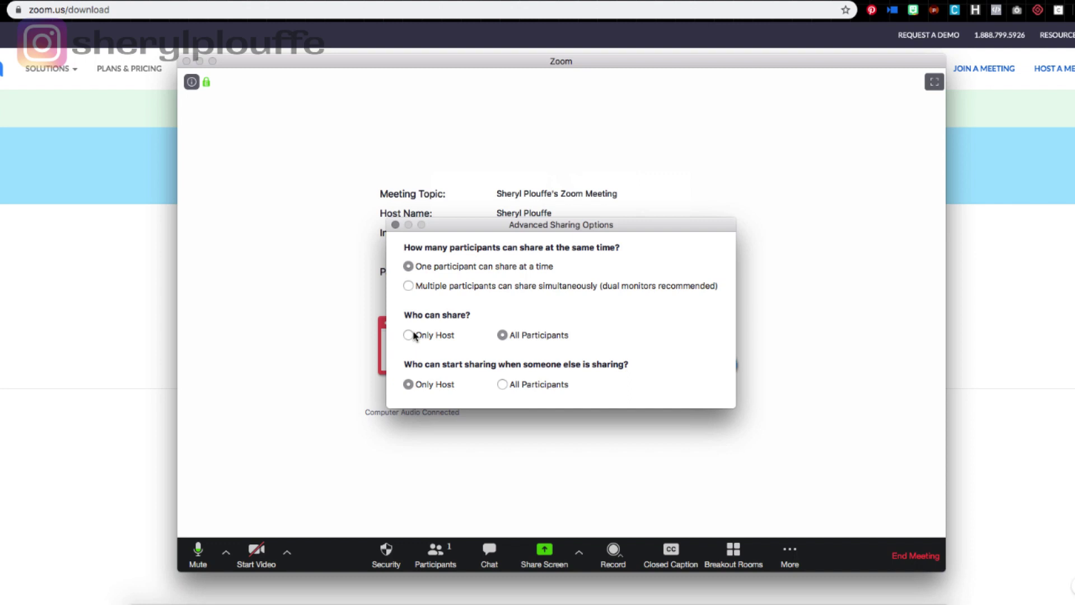
click(409, 335)
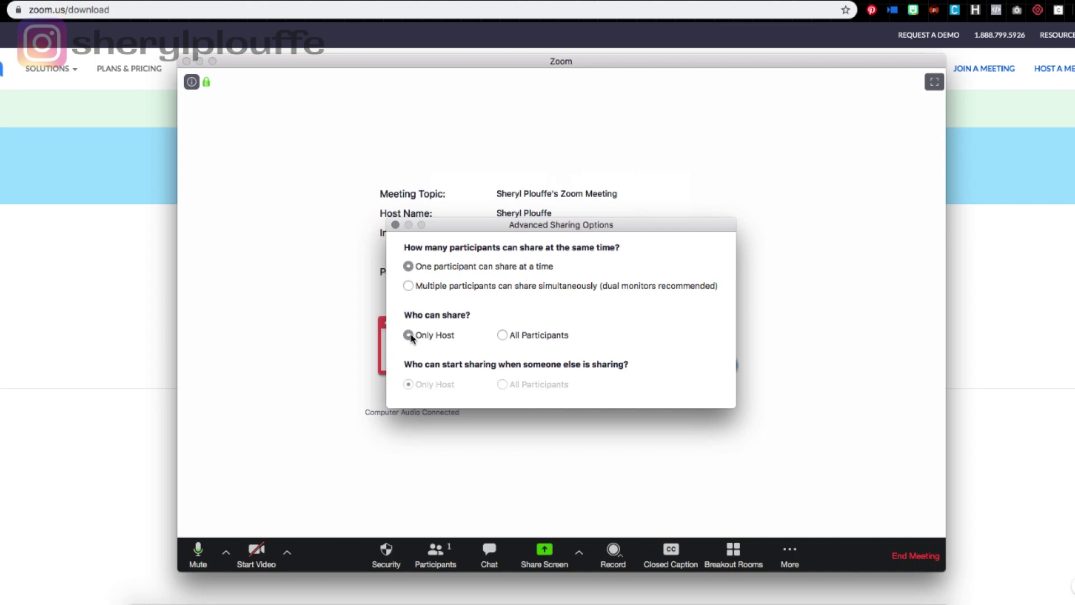
click(503, 336)
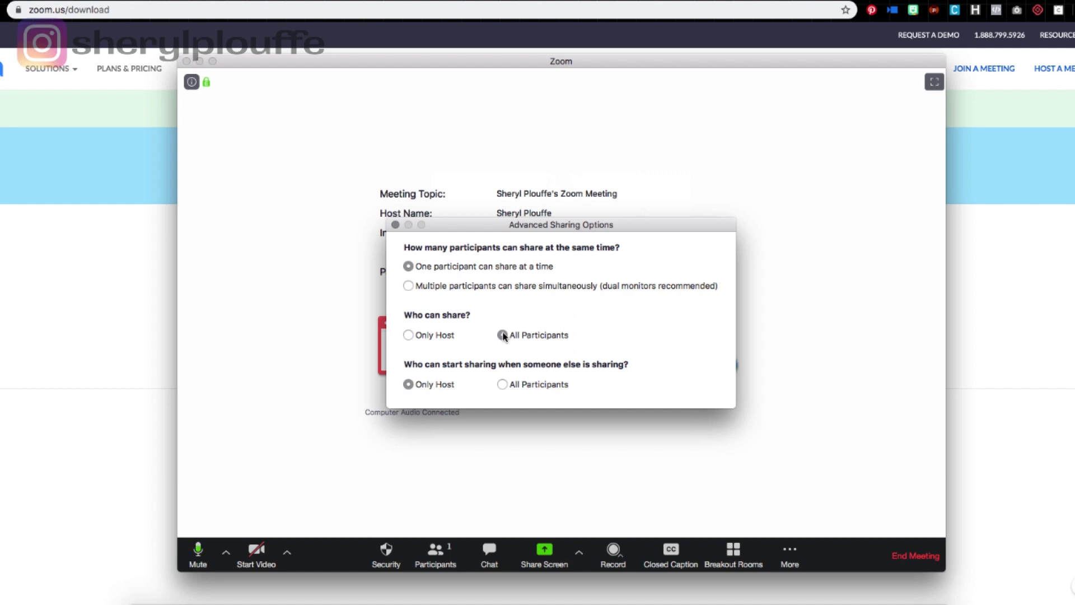
click(407, 336)
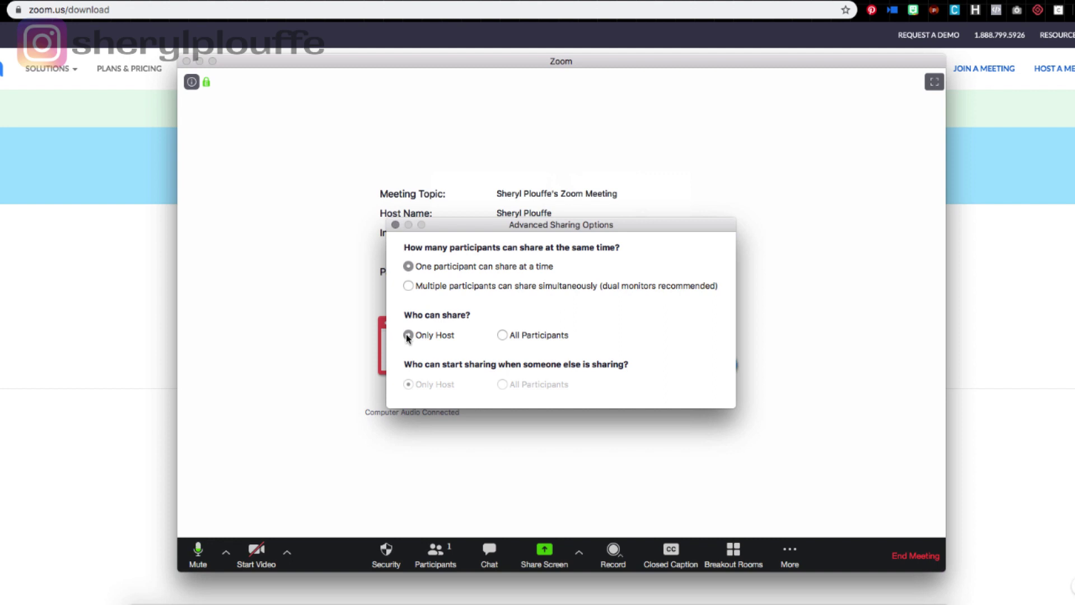
click(396, 225)
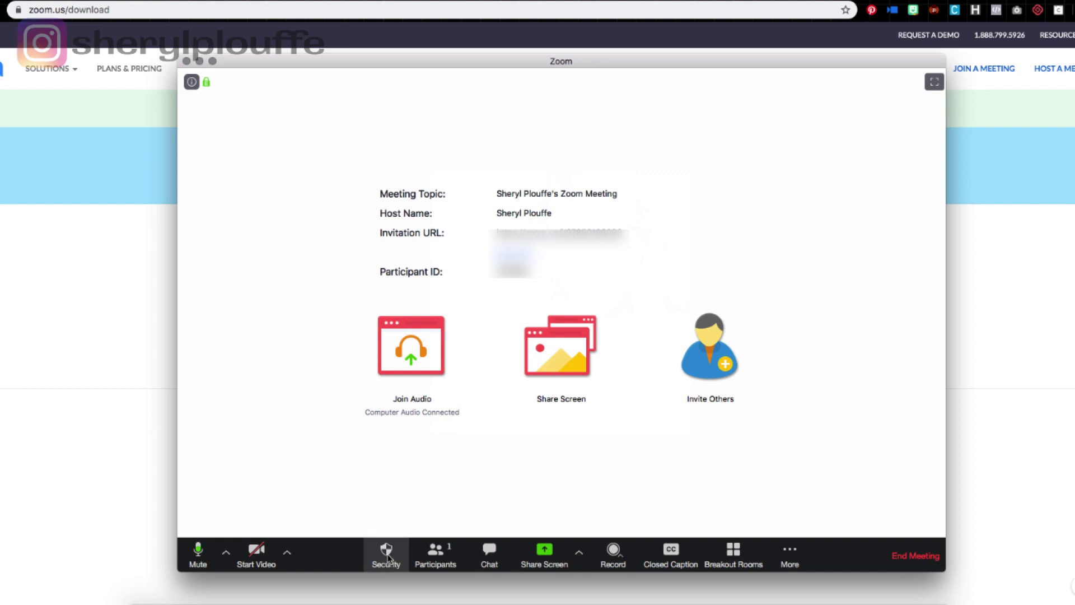
Toggle the meeting's Enable Waiting Room off and back on, leaving it enabled
click(389, 558)
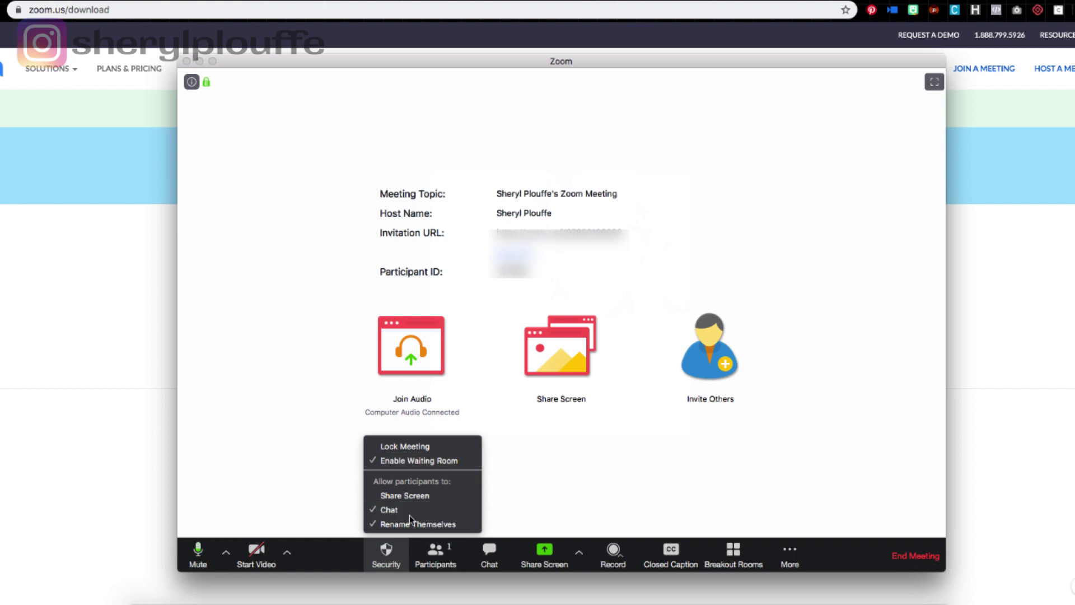
click(390, 462)
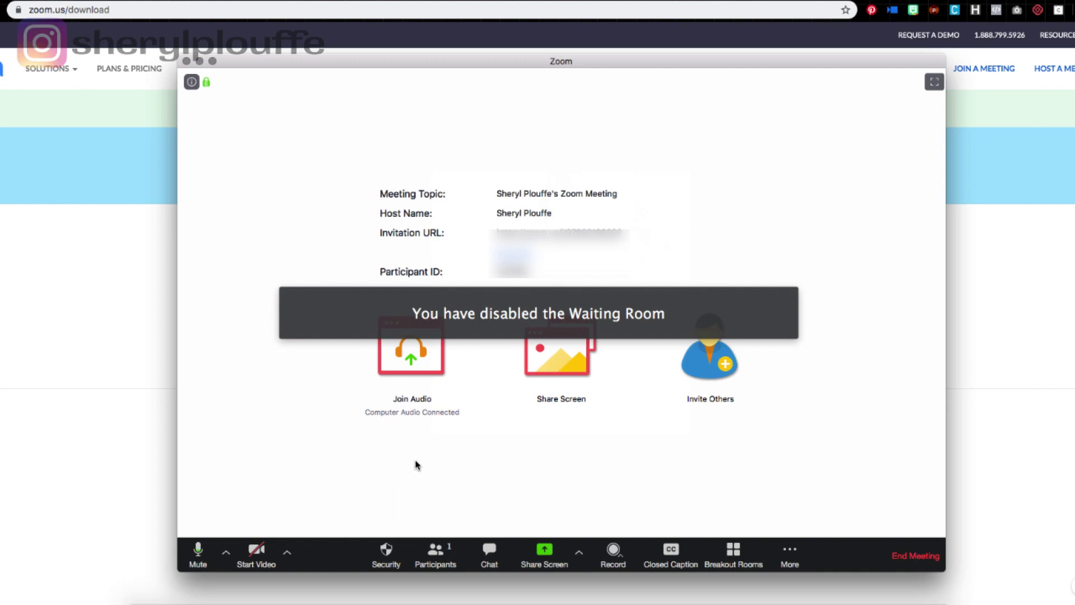
click(391, 547)
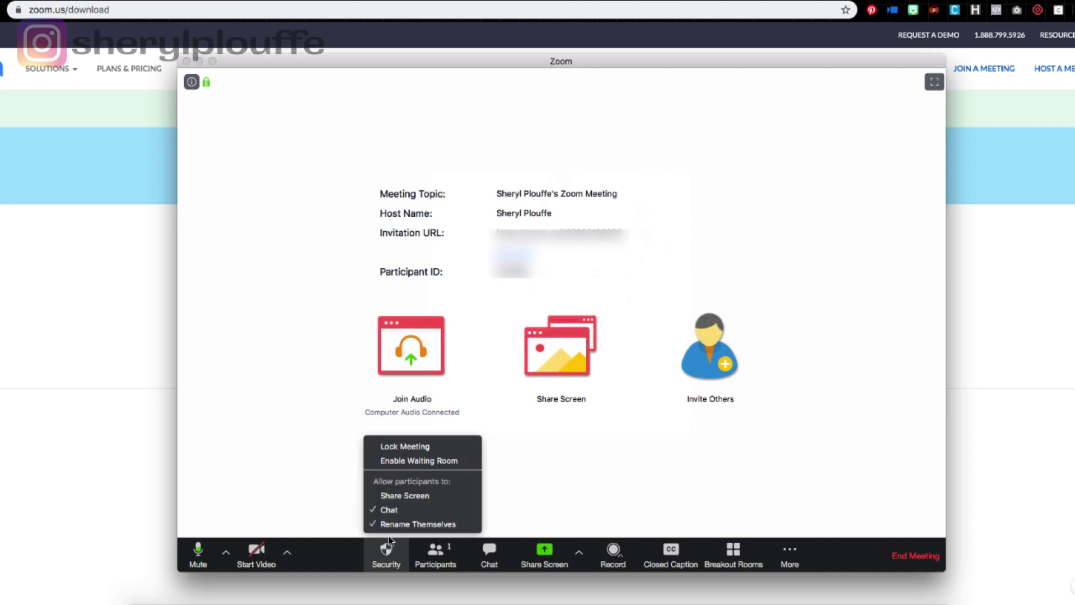
click(395, 463)
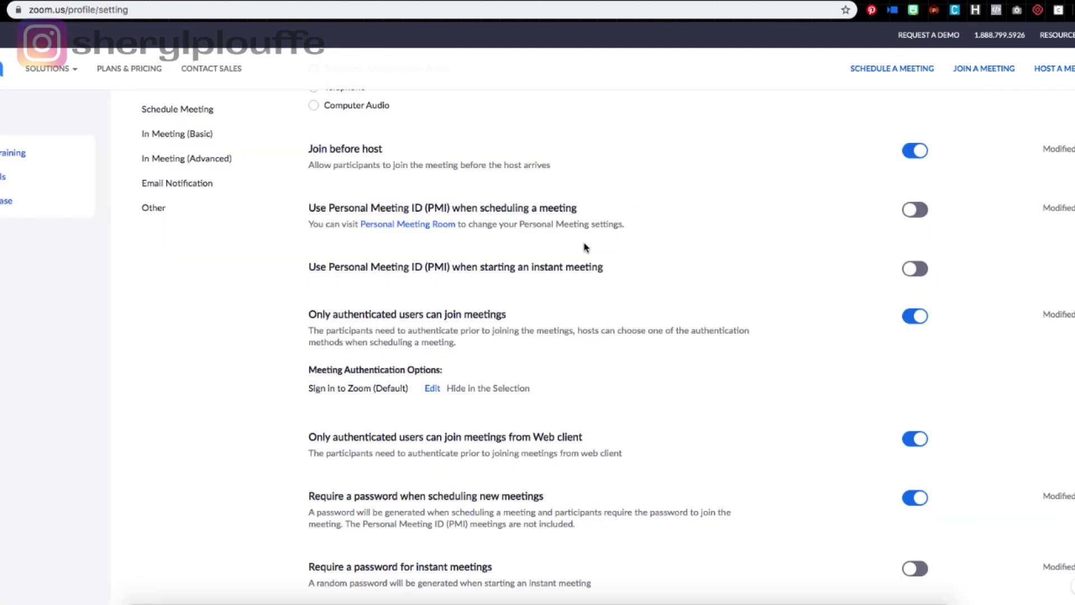
scroll(585, 247, up, 6)
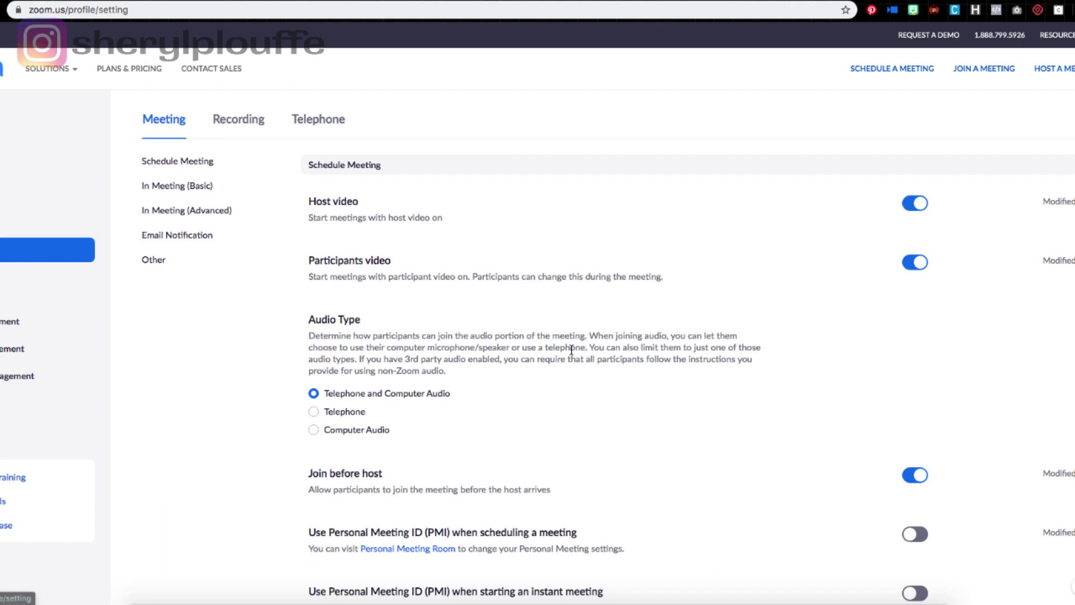
scroll(631, 359, down, 3)
scroll(632, 359, up, 3)
scroll(620, 374, down, 4)
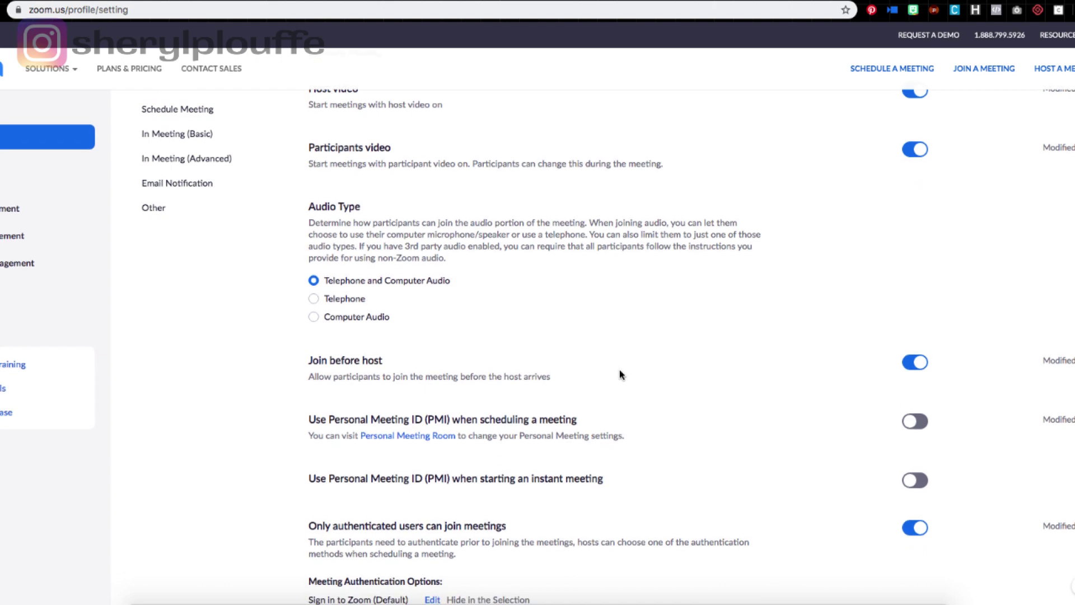
scroll(621, 374, down, 5)
scroll(621, 374, down, 3)
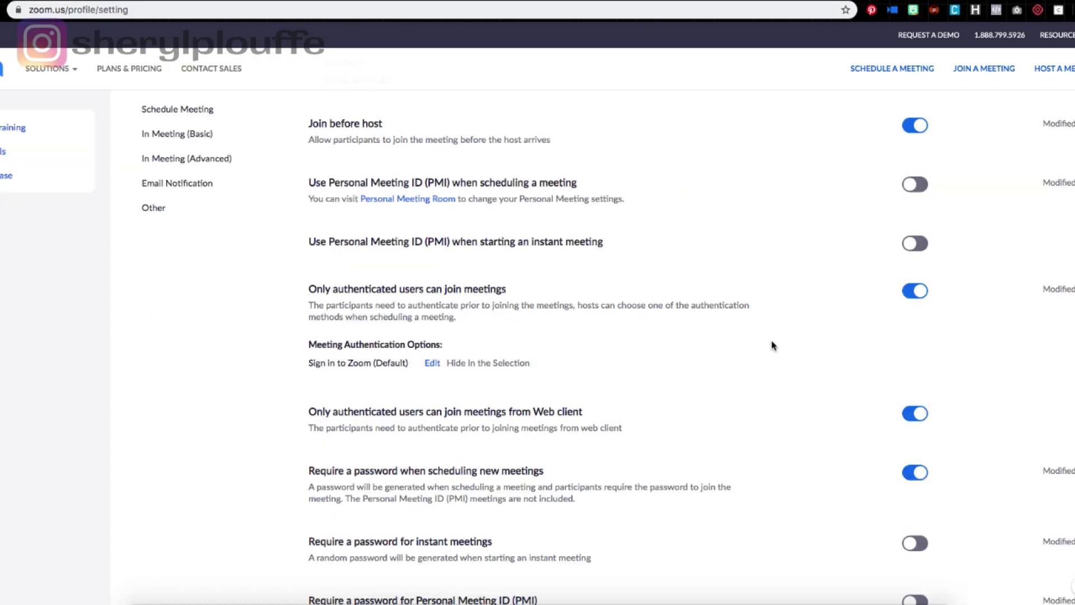
Turn off 'Only authenticated users can join meetings' in the web Meeting settings
scroll(772, 341, down, 2)
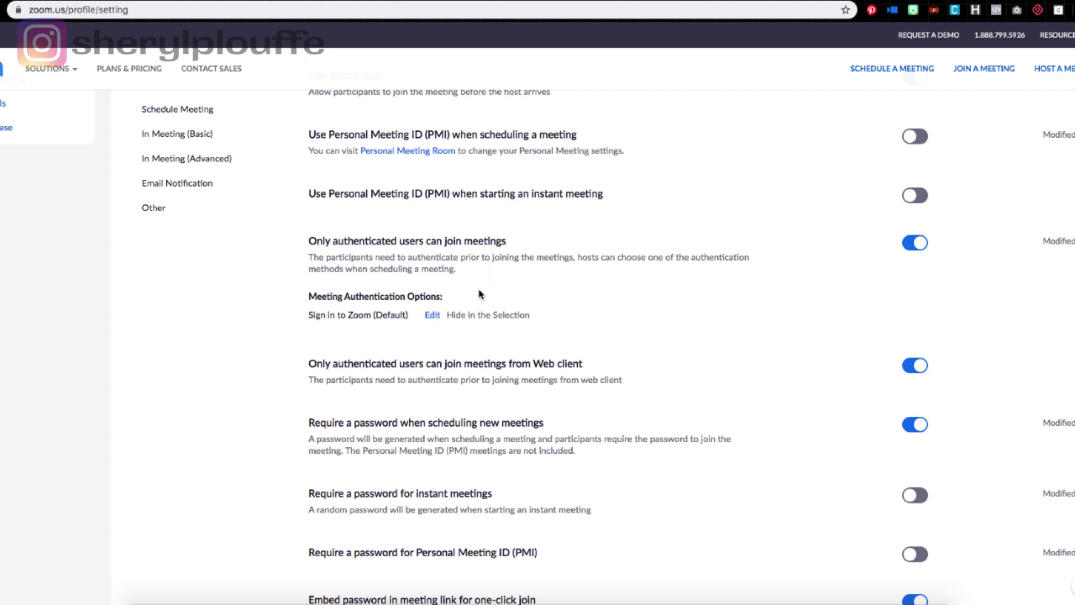
click(911, 247)
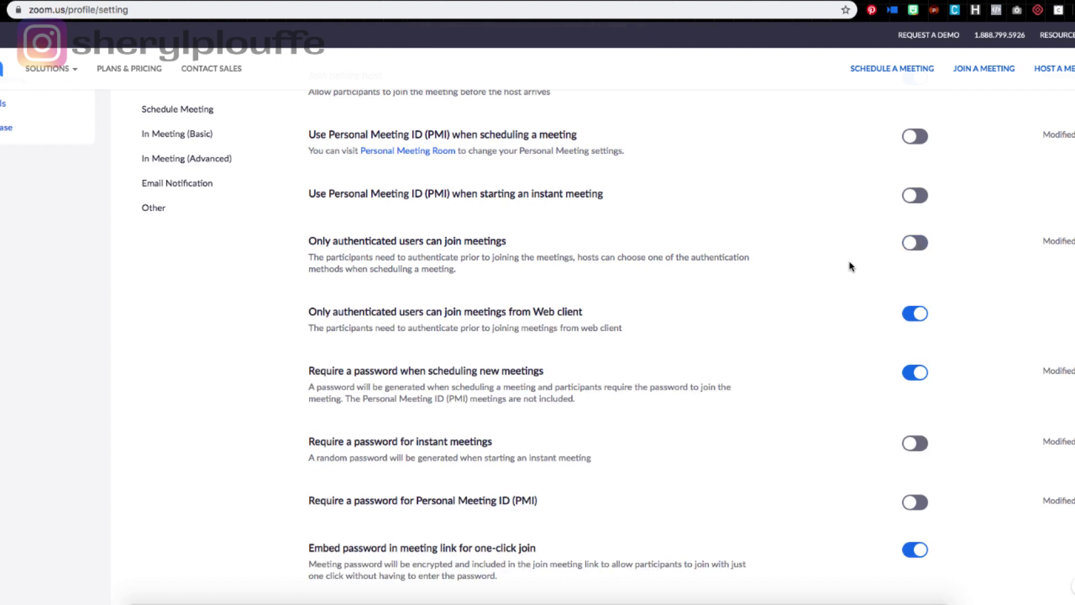
click(909, 244)
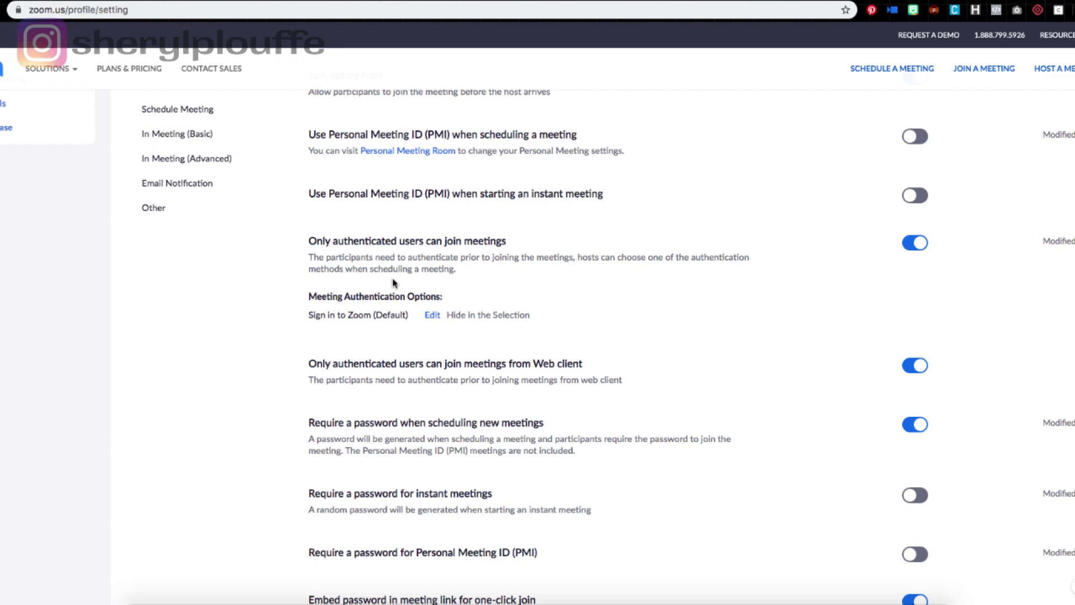
click(914, 244)
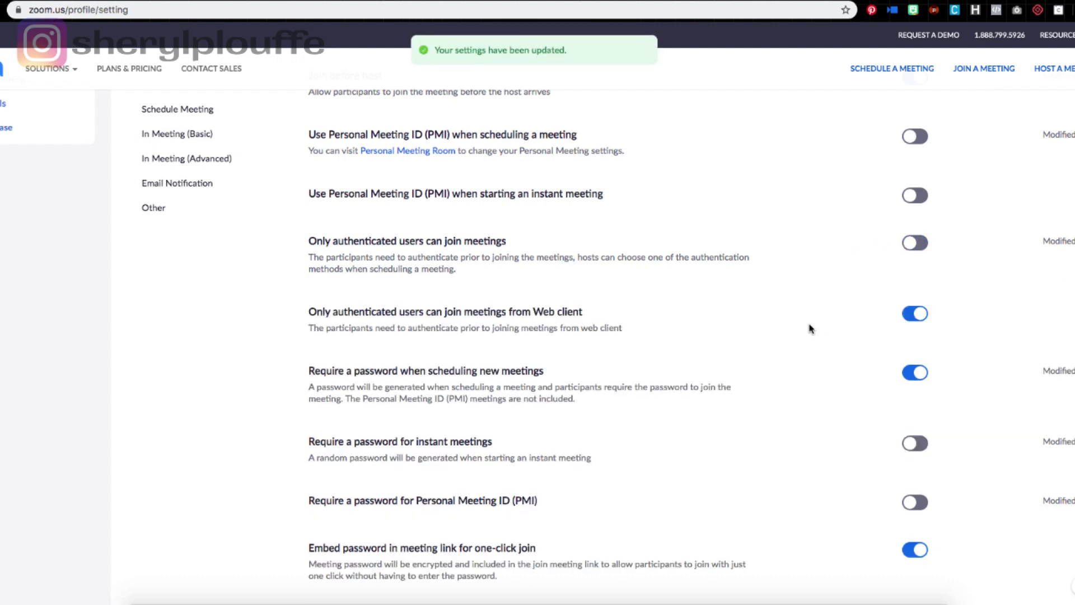
scroll(718, 316, down, 3)
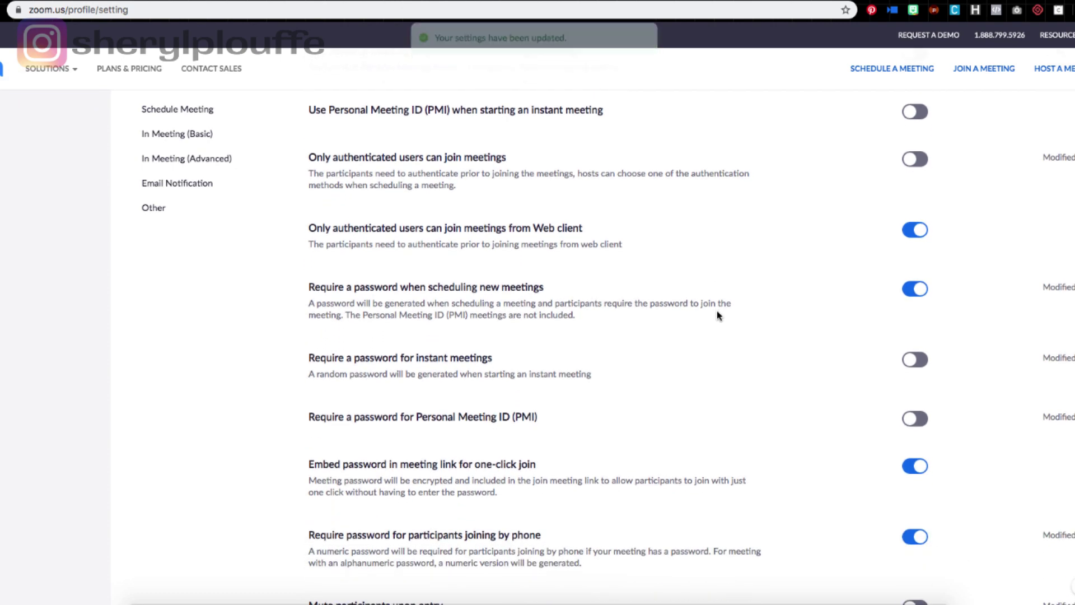
scroll(718, 315, down, 1)
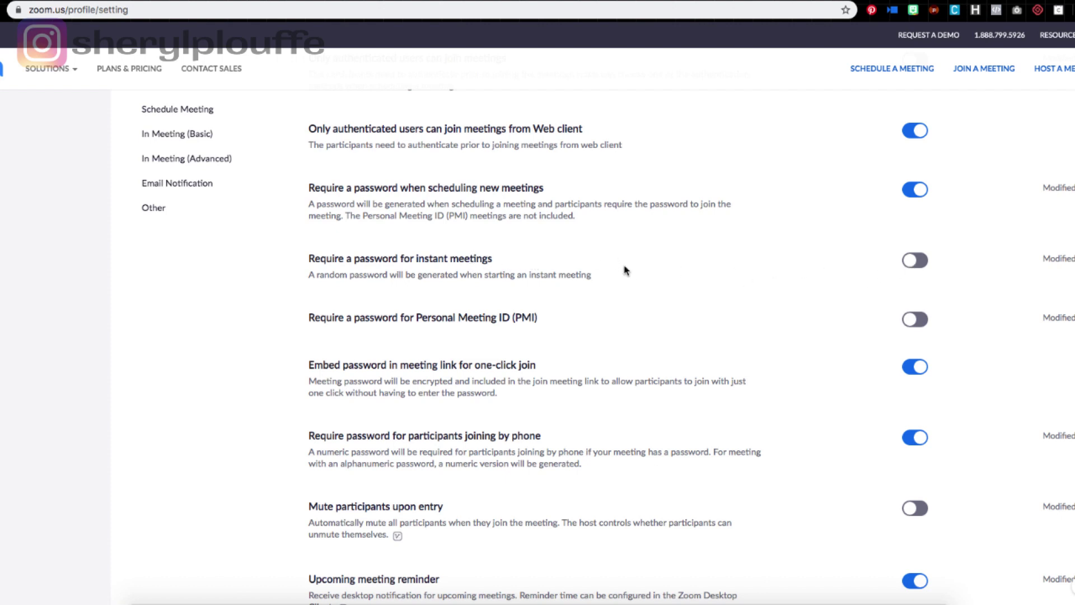
Scroll the web Settings page to the Screen sharing section showing Who can share: Host Only
scroll(625, 270, down, 1)
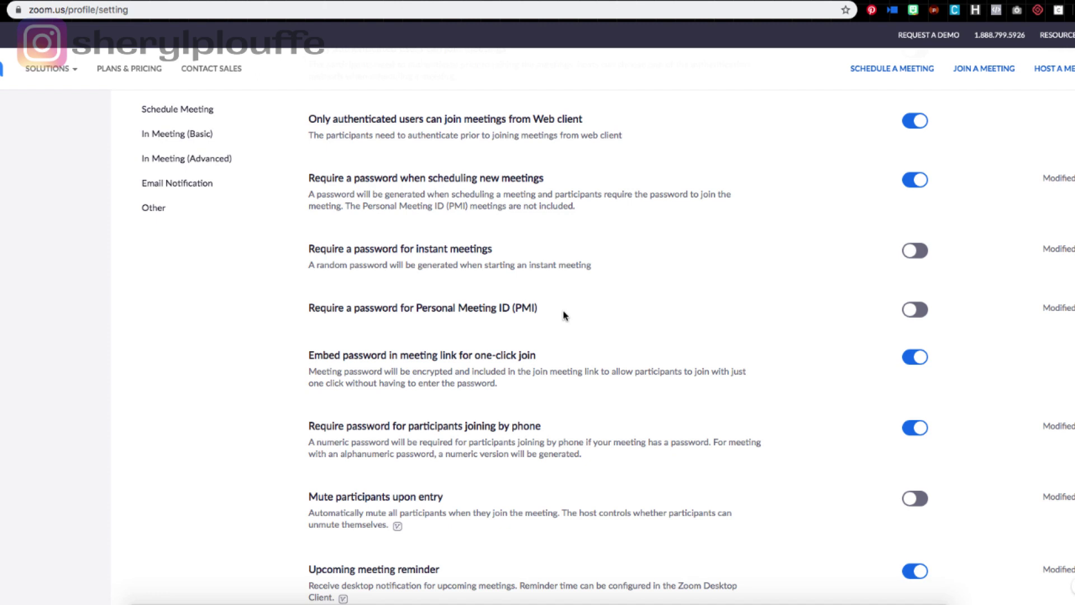
scroll(562, 316, down, 2)
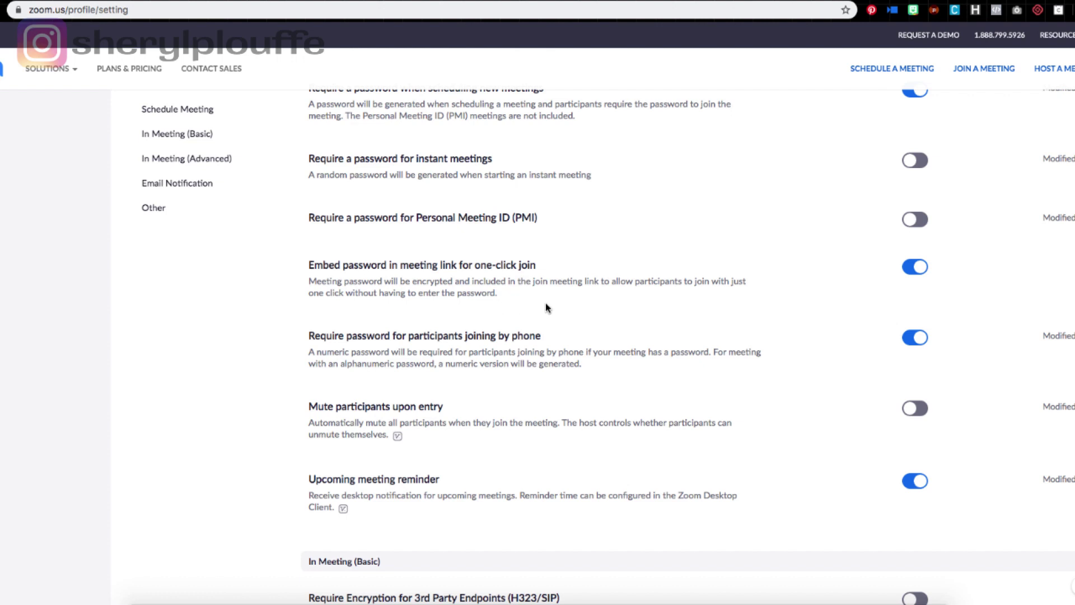
scroll(546, 307, down, 3)
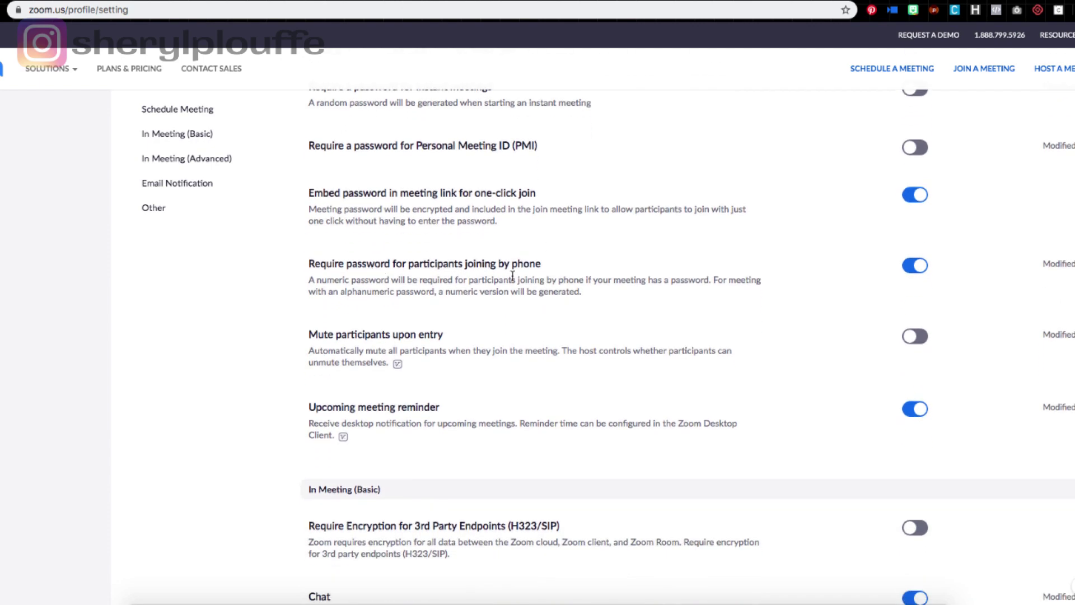
scroll(544, 292, down, 10)
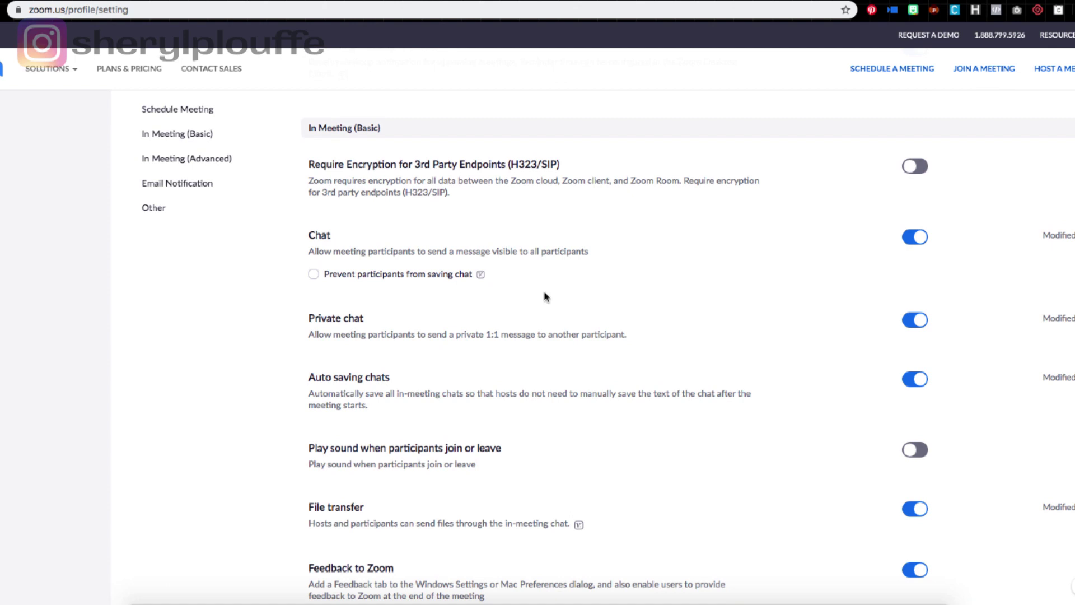
scroll(546, 296, down, 3)
scroll(546, 297, down, 5)
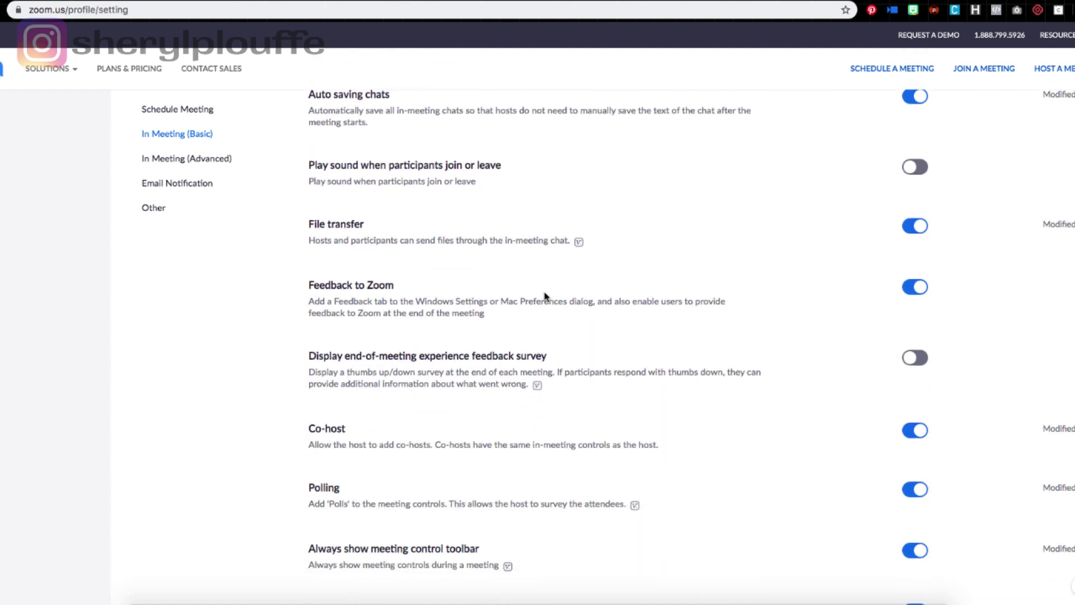
scroll(546, 297, down, 5)
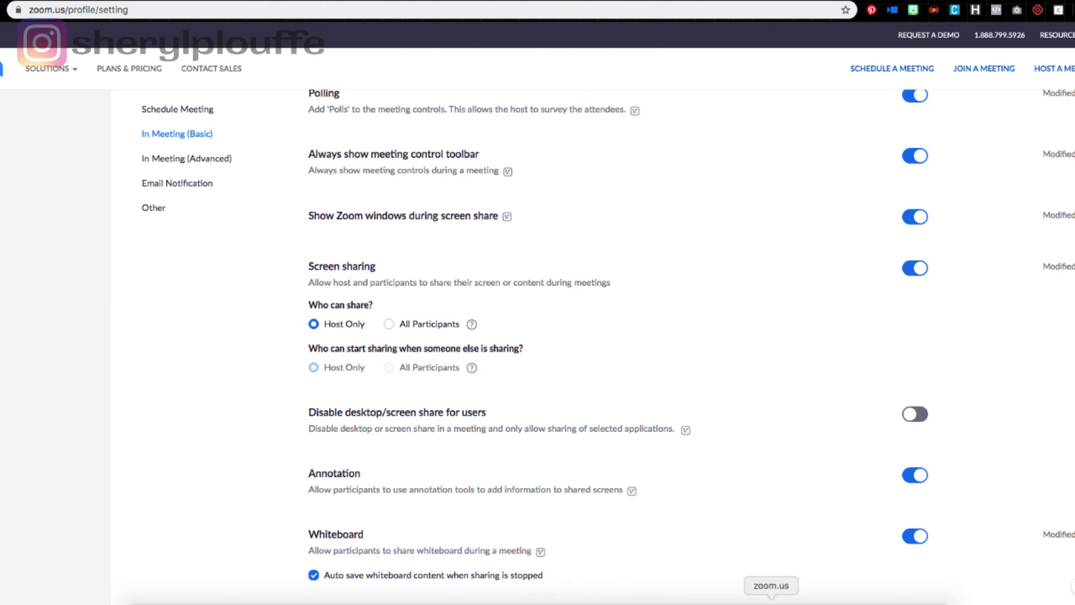
click(771, 601)
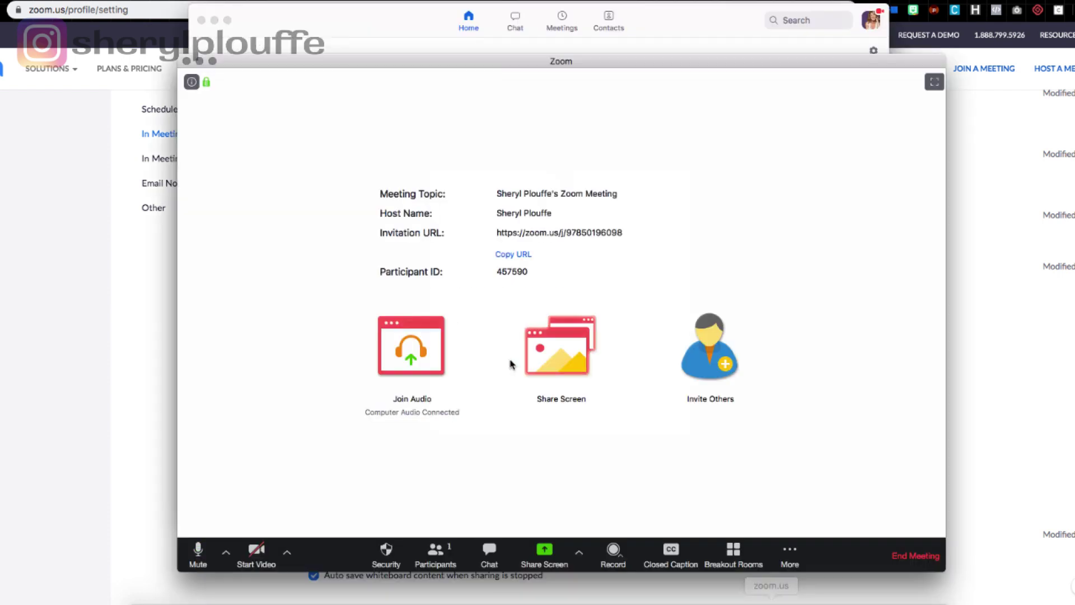
click(579, 554)
click(593, 526)
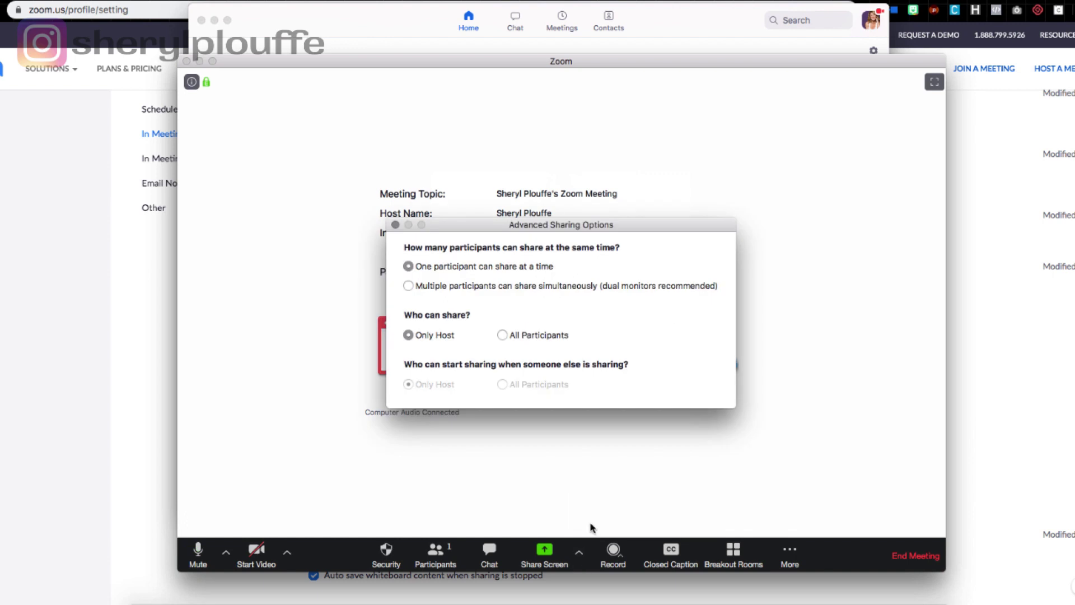
click(112, 285)
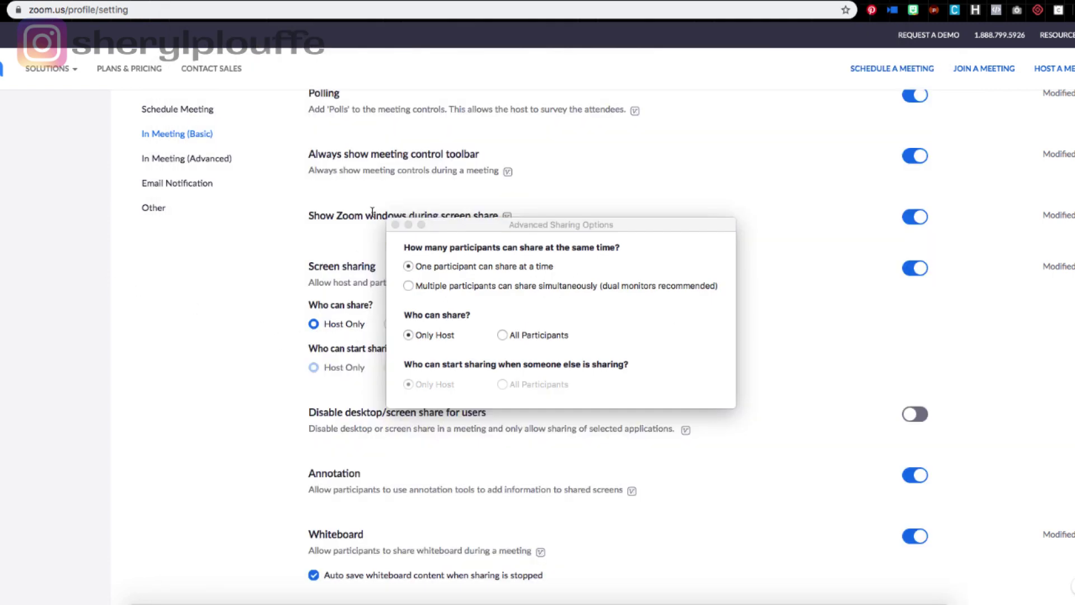
click(395, 225)
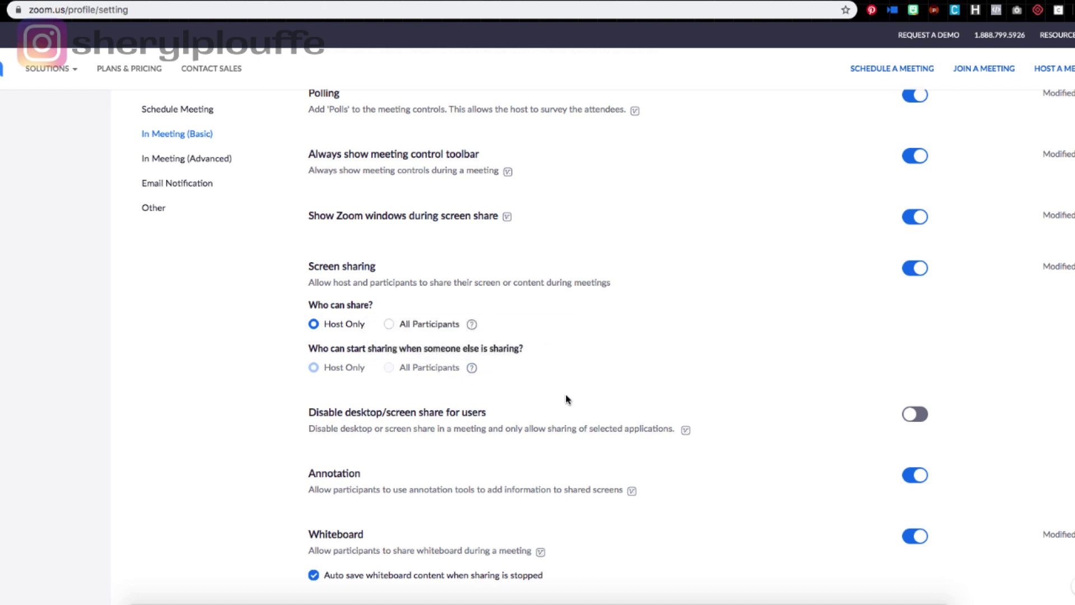
Scroll to In Meeting (Advanced) > Waiting room, set for all participants
scroll(567, 399, down, 5)
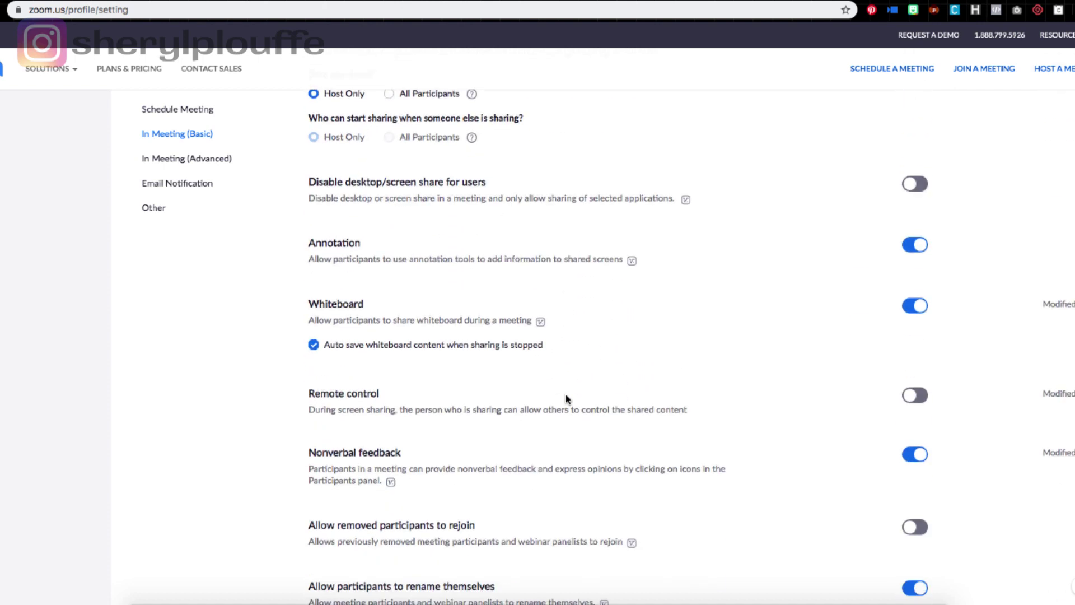
scroll(567, 398, down, 6)
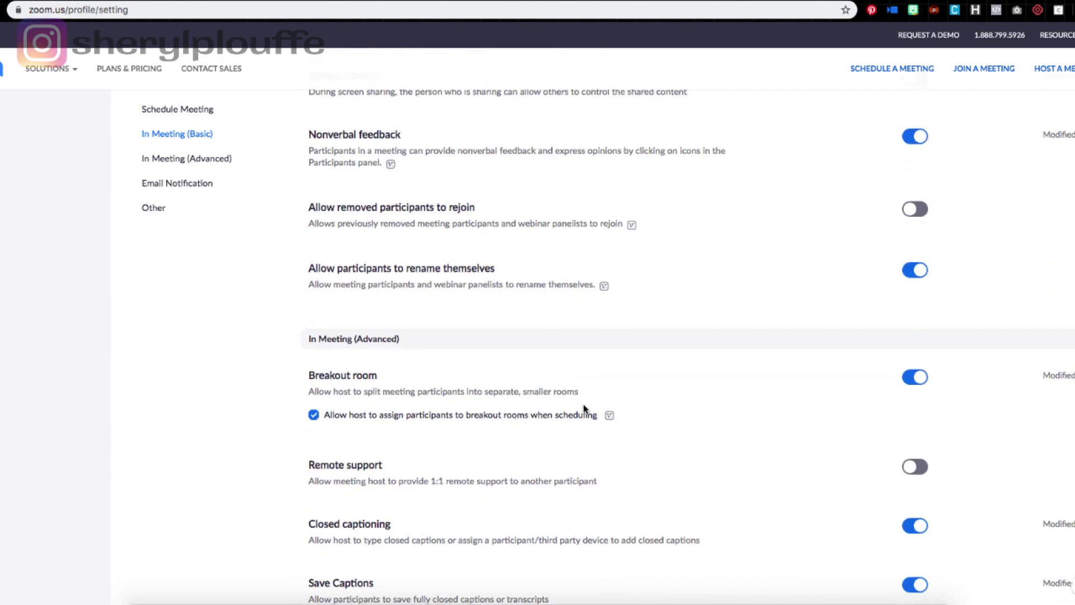
scroll(584, 409, down, 6)
scroll(584, 409, down, 3)
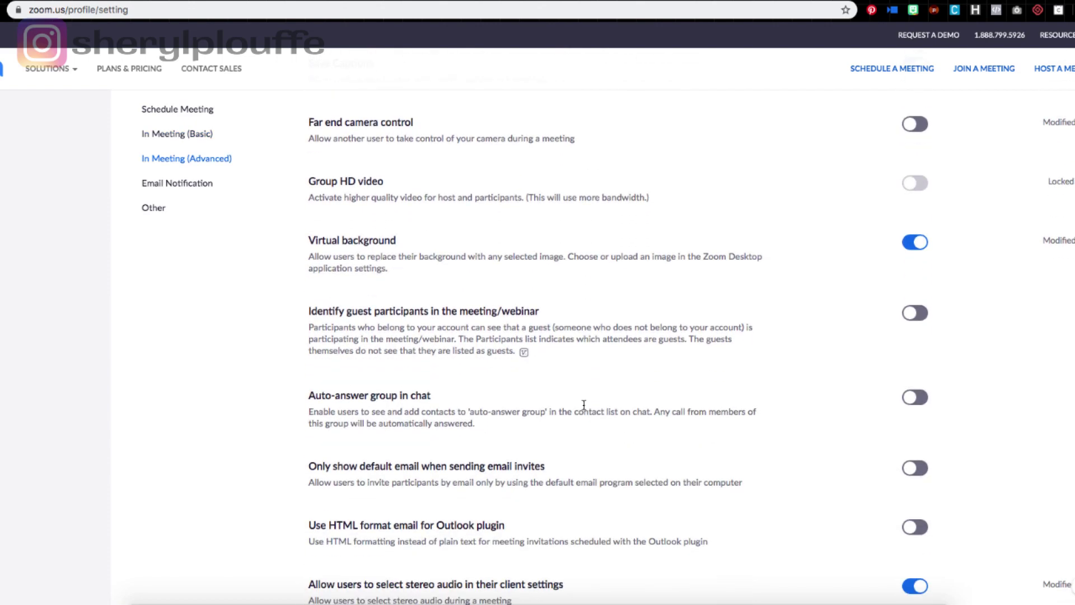
scroll(618, 378, down, 5)
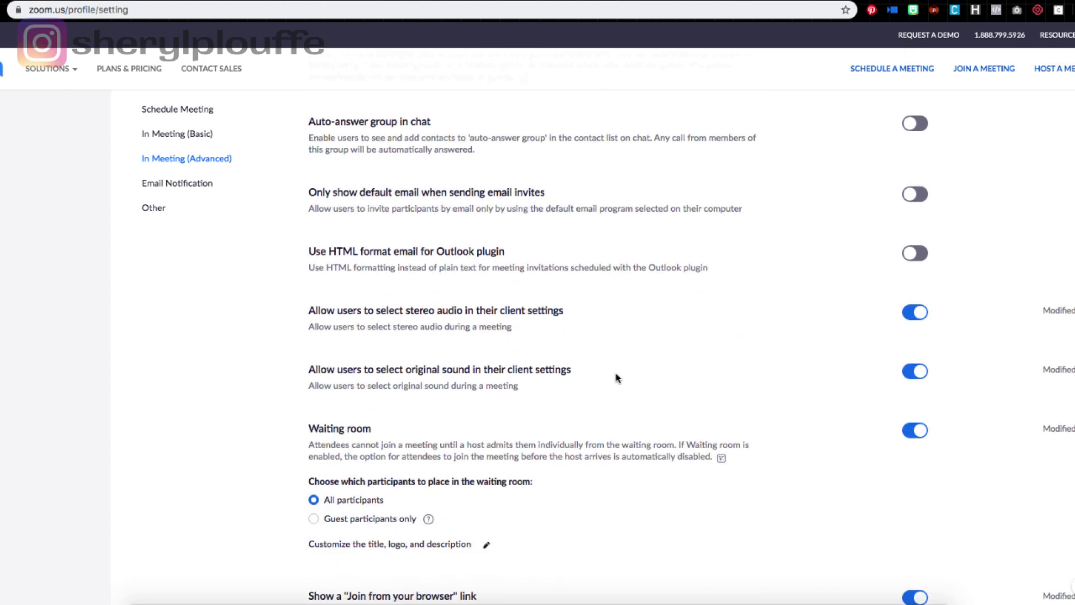
scroll(618, 379, down, 3)
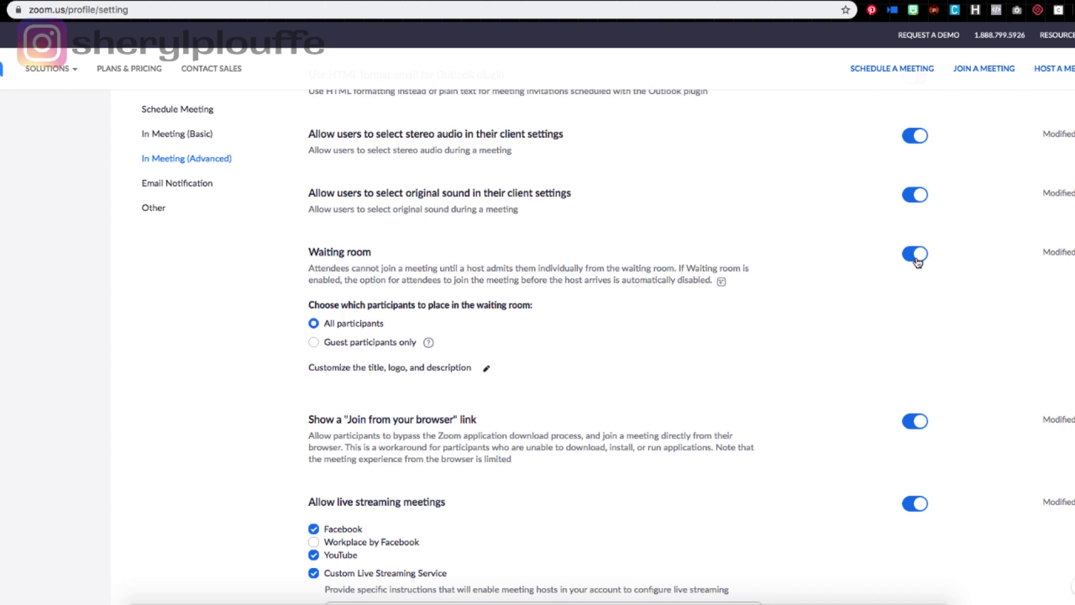
Confirm Enable Waiting Room in the live meeting's Security menu, then return to the web settings
click(776, 603)
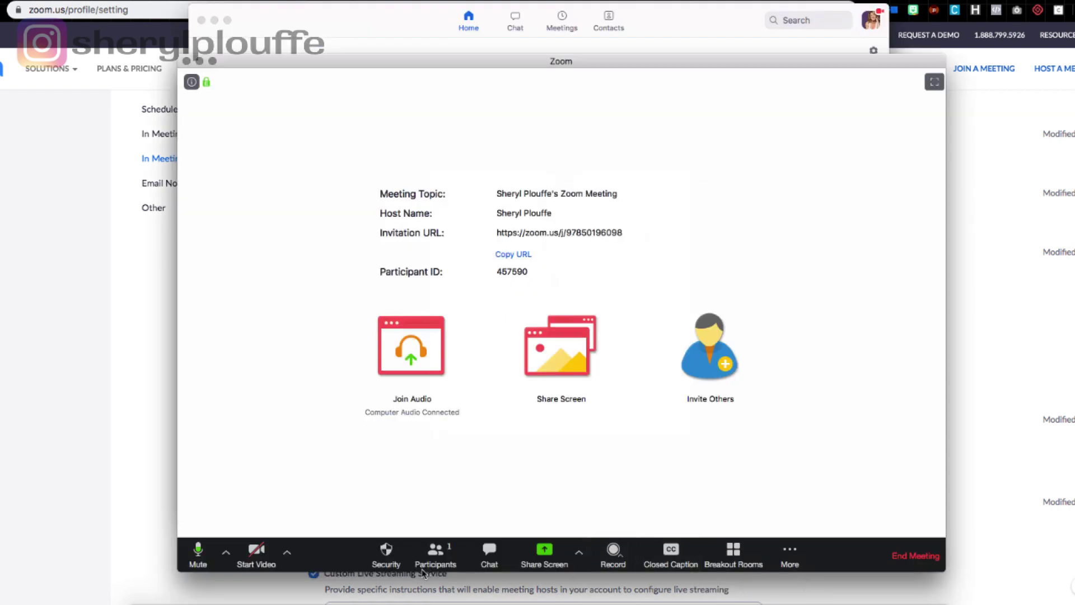
click(392, 555)
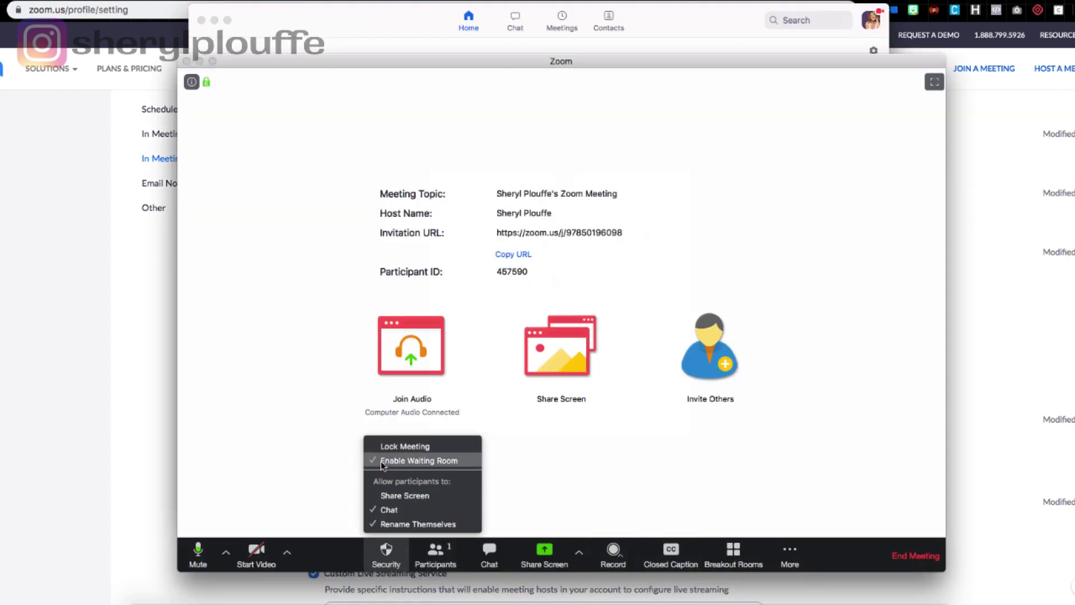
click(112, 395)
click(162, 397)
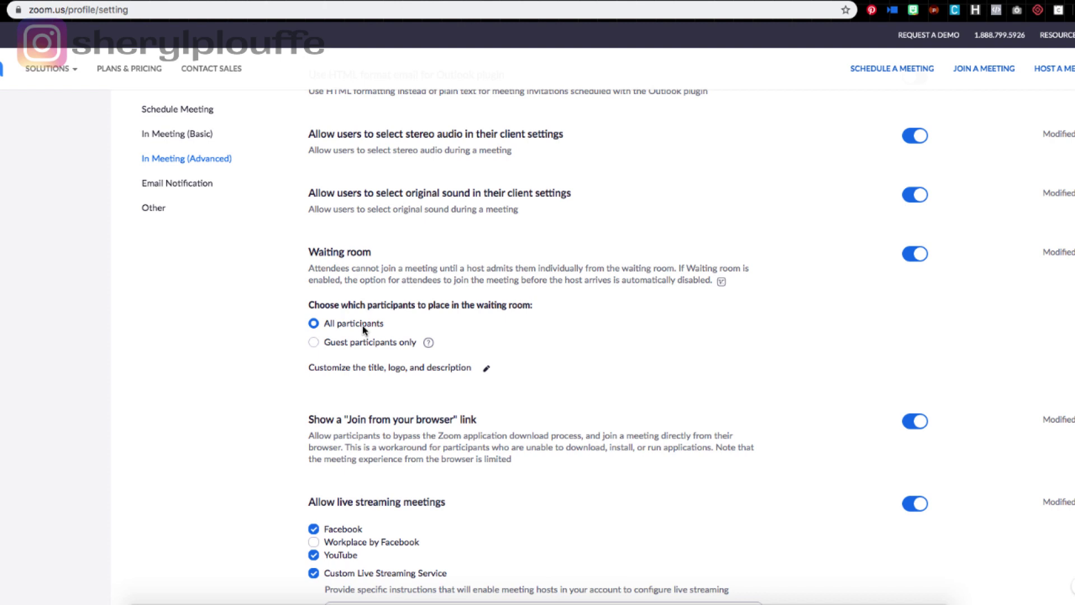
Open the Customize the waiting room dialog and begin adding a waiting room description
mouse_move(429, 345)
click(486, 369)
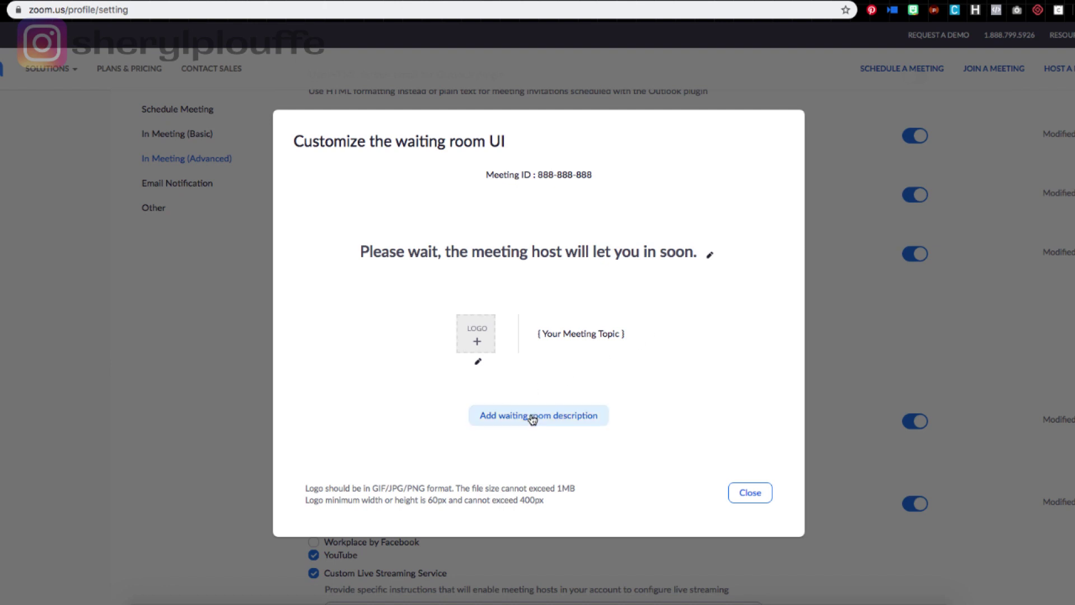
click(557, 415)
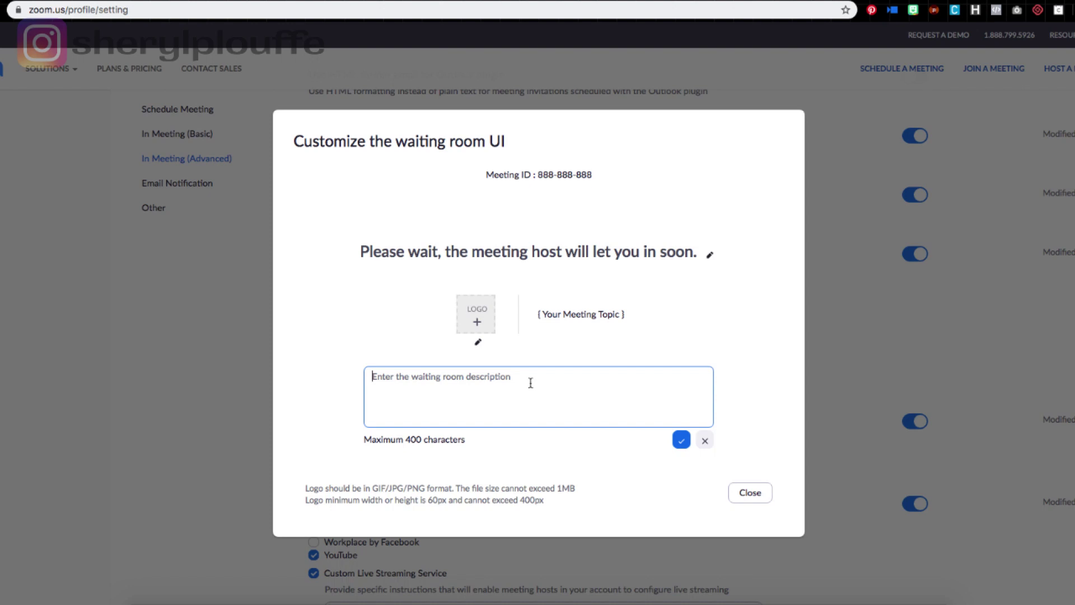
Save the waiting room title as 'Please wait, the meeting host will let you in soon.'
click(681, 440)
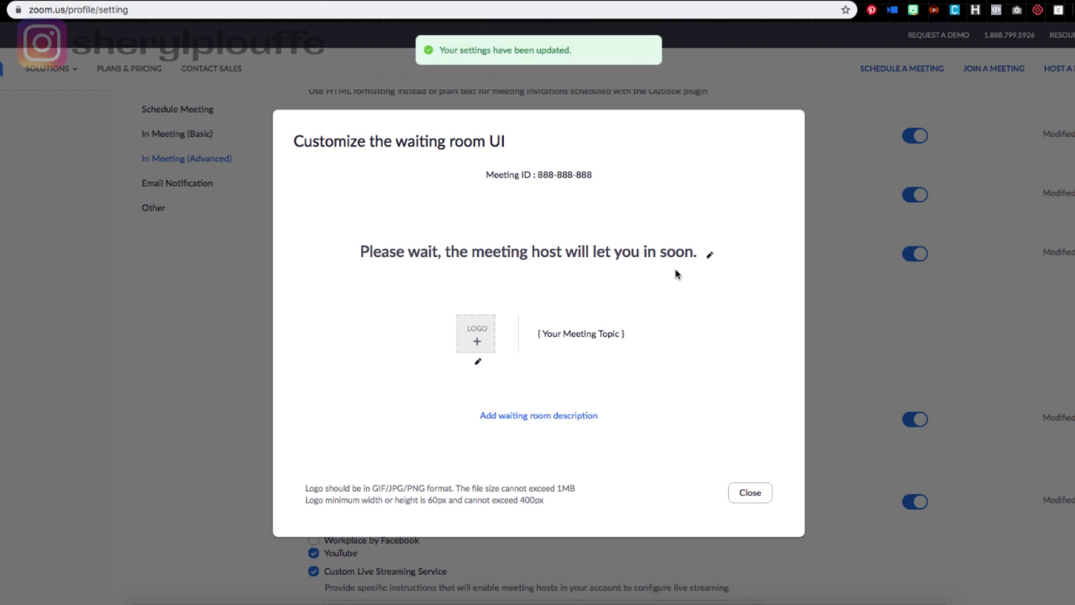
click(710, 256)
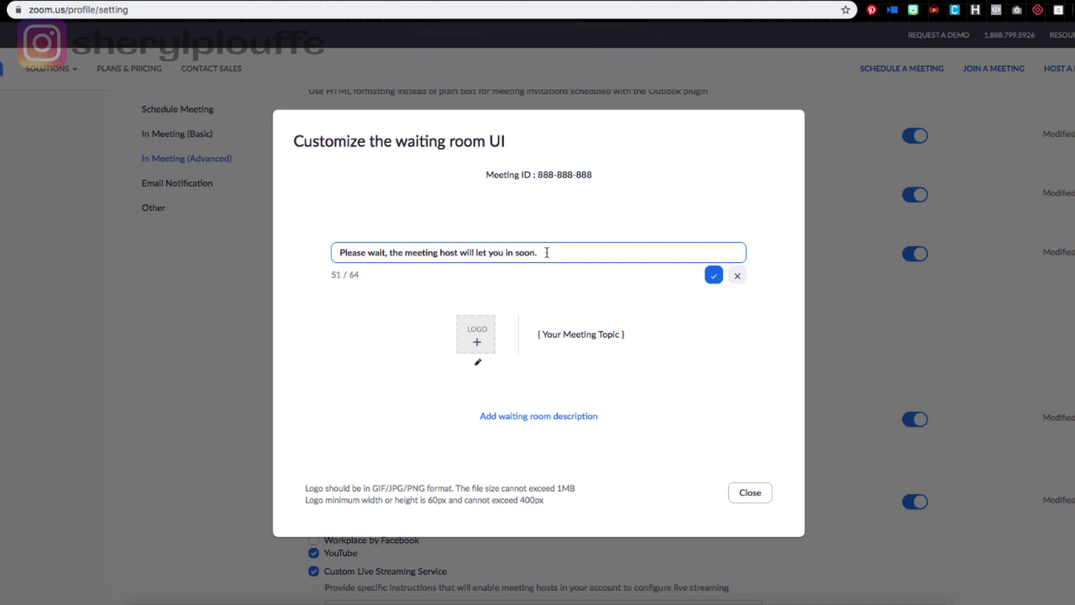
drag(547, 252, 341, 251)
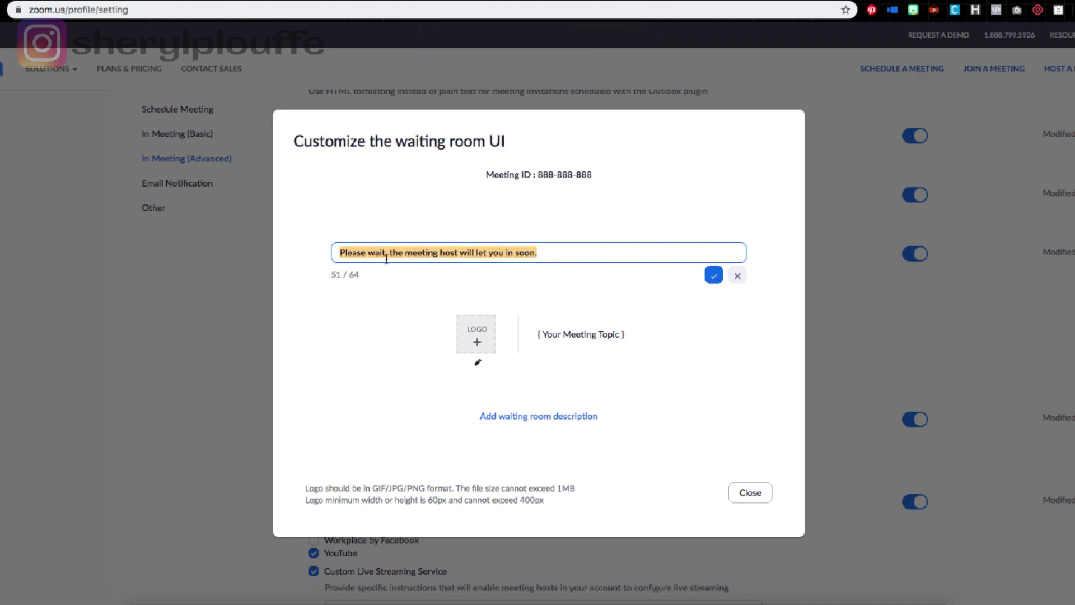
click(548, 253)
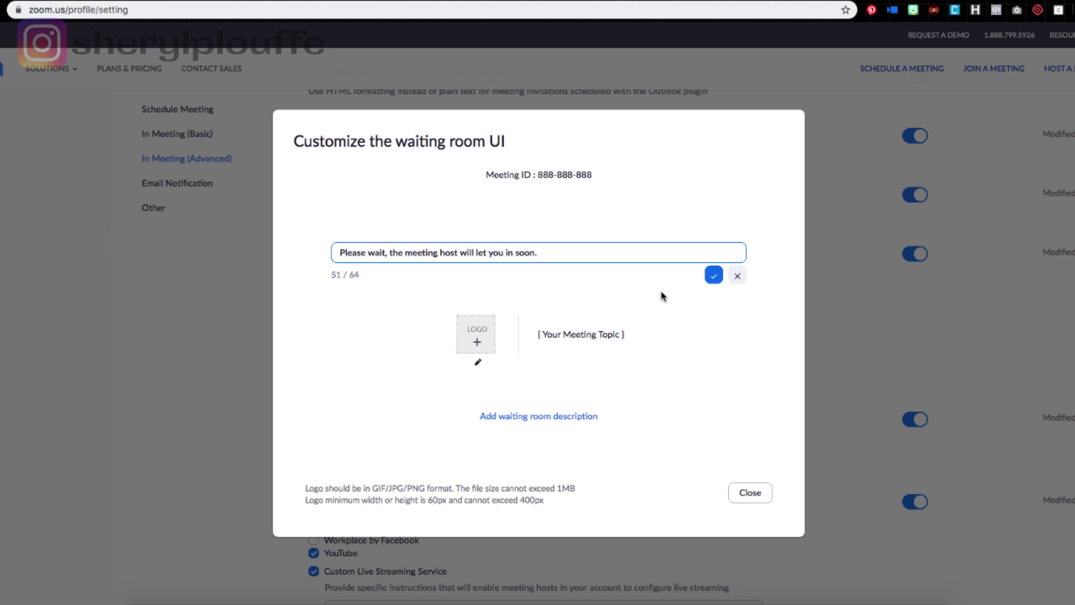
click(713, 275)
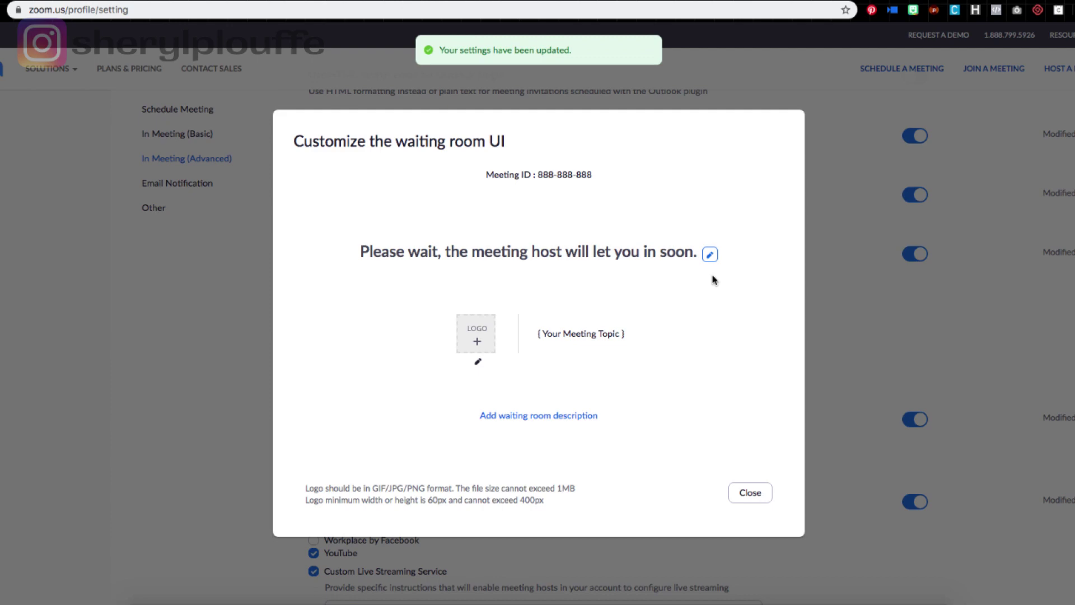
click(748, 494)
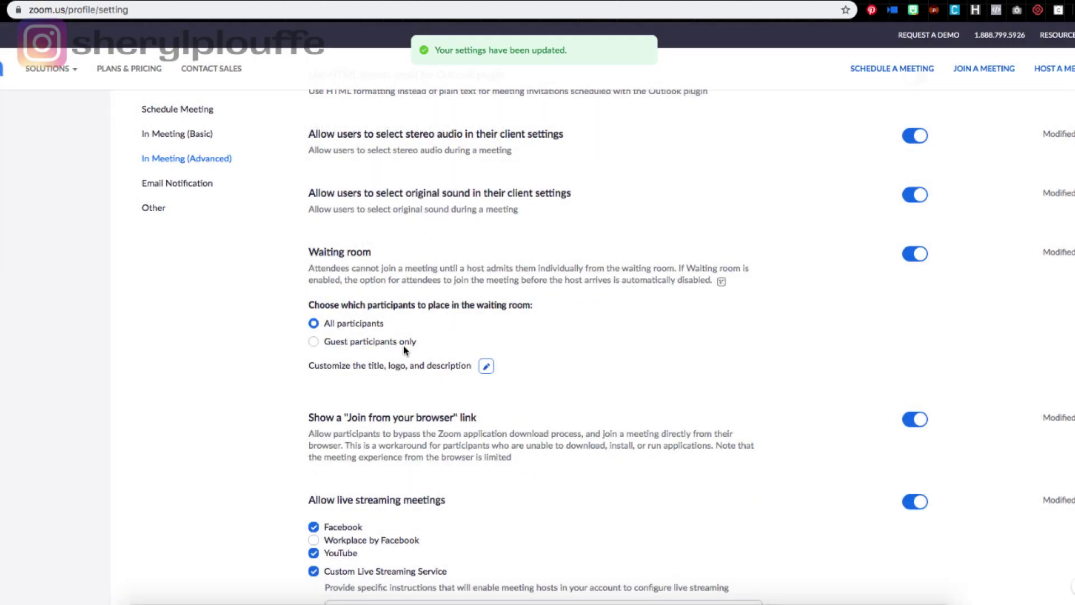